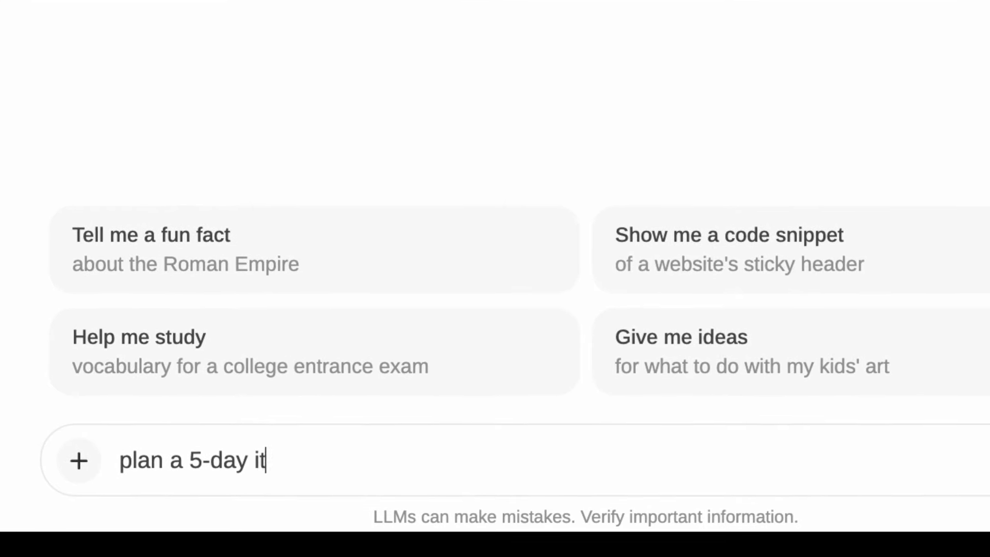
# Step: Ask llama3 to plan a 5-day itinerary for a trip to Seville, Spain
pyautogui.write('inerary for ')
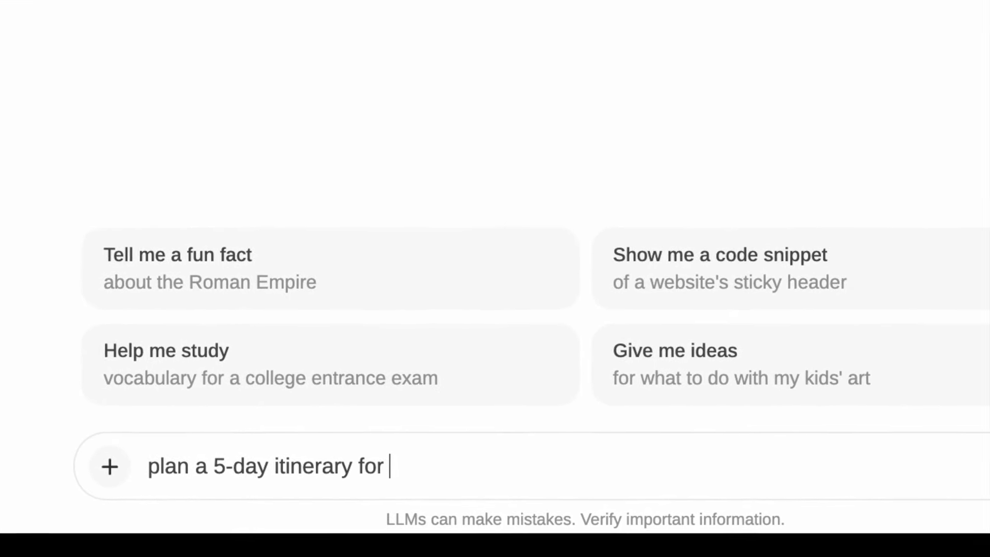
pyautogui.write('a trip to sevill')
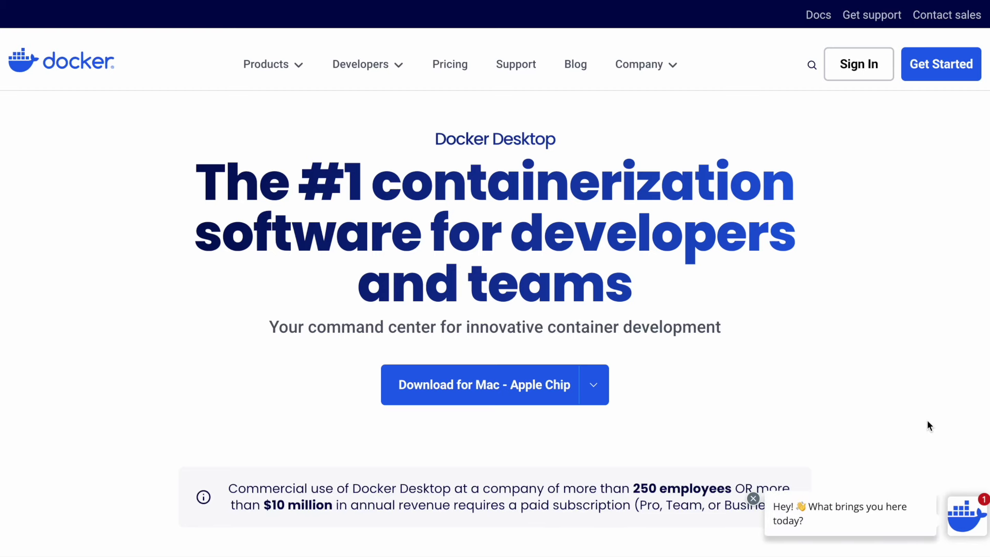
# Step: Download Docker.dmg for Mac with Apple chip from the Docker Desktop page
pyautogui.moveTo(502, 402)
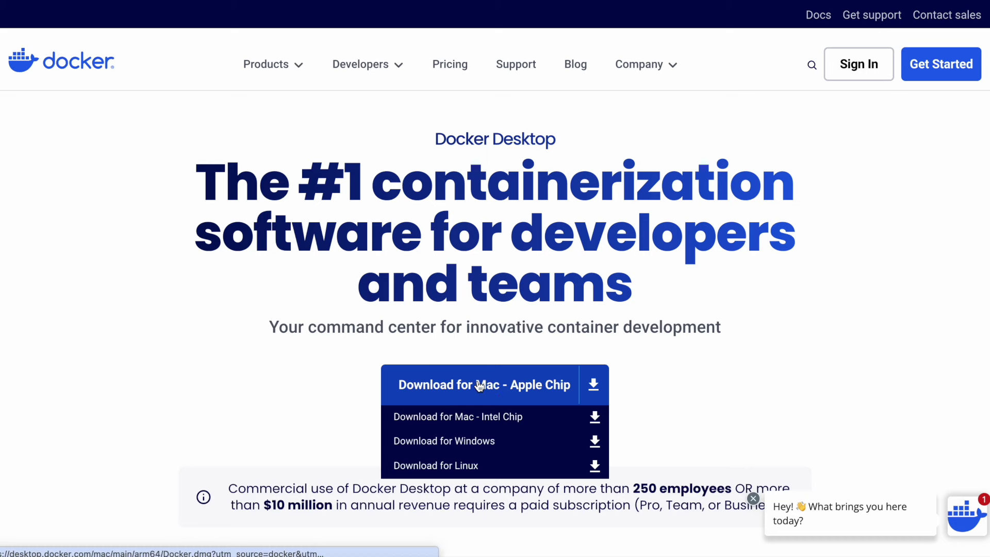
pyautogui.click(593, 384)
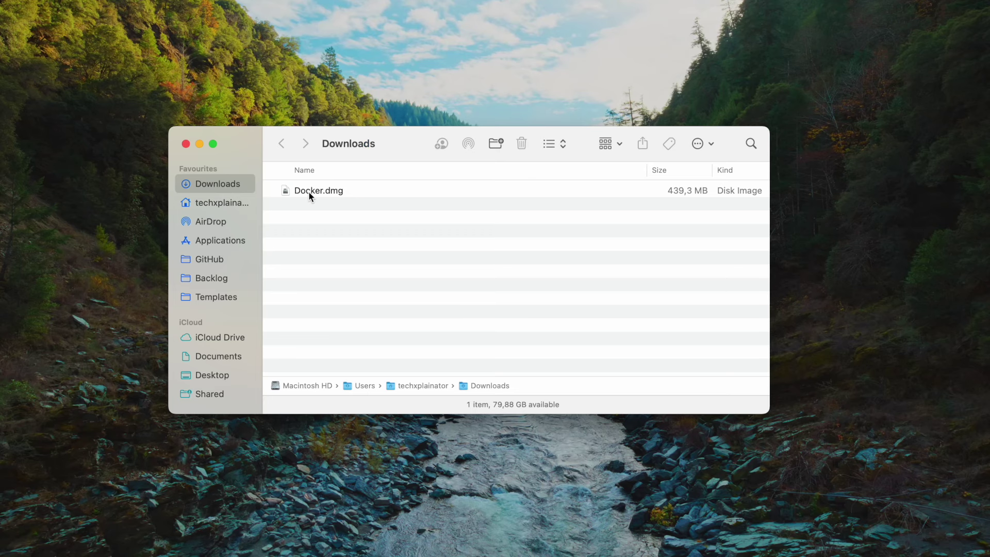
# Step: Open Docker.dmg, copy Docker.app into Applications, and close the installer window
pyautogui.click(311, 193)
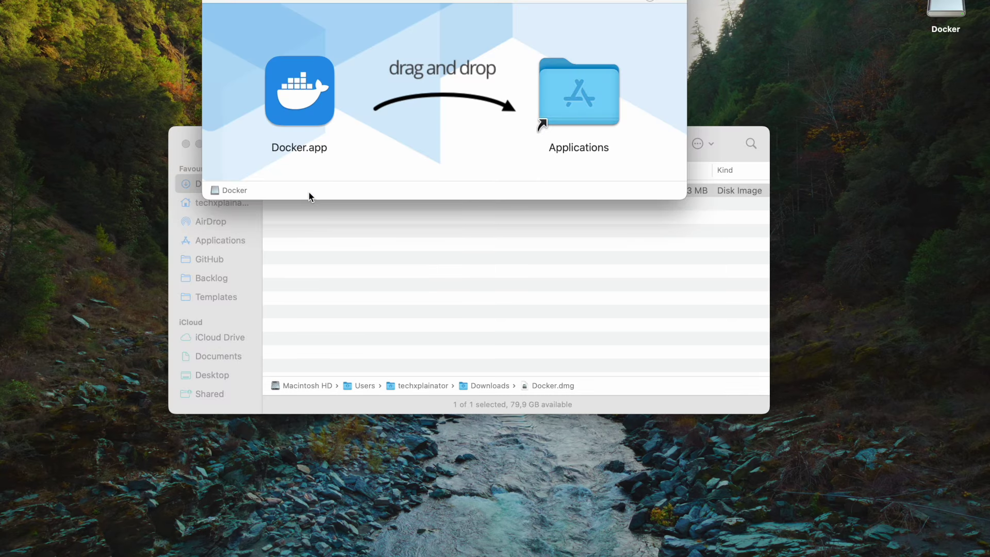
pyautogui.moveTo(293, 92); pyautogui.dragTo(573, 109)
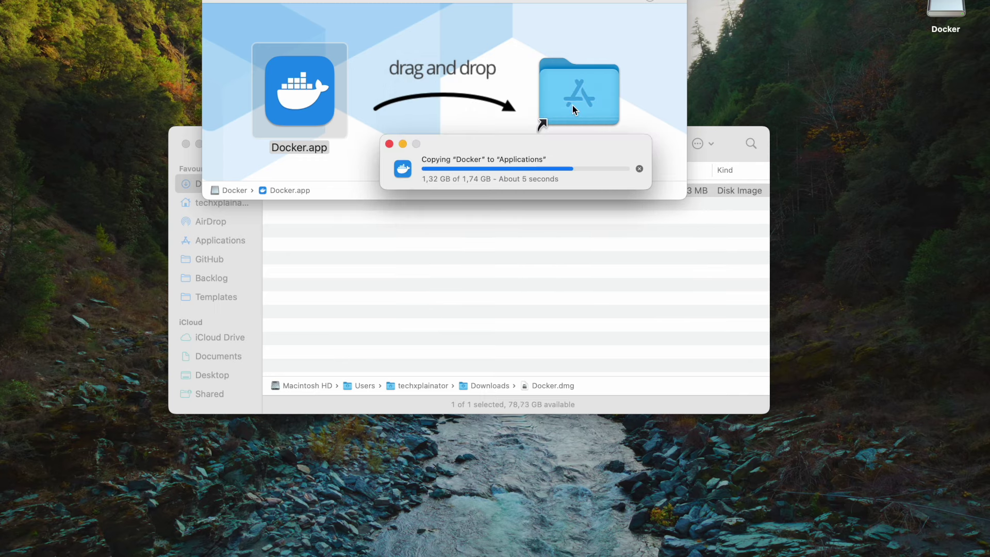
pyautogui.moveTo(285, 1); pyautogui.dragTo(294, 215)
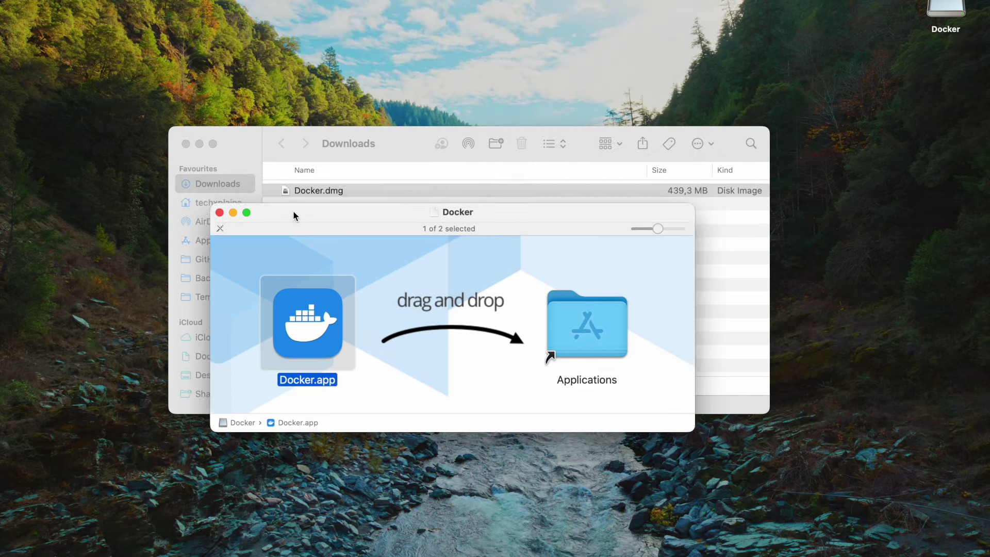
pyautogui.press('cmd+w')
# Step: Launch Docker.app via Spotlight, accept the subscription agreement, and finish setup with recommended settings
pyautogui.press('cmd+space')
pyautogui.write('do')
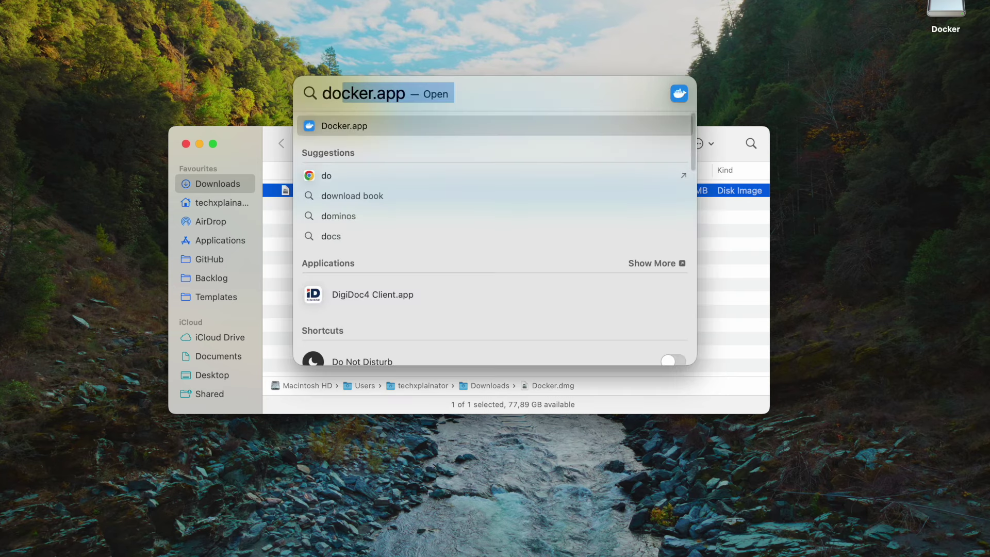
pyautogui.press('Return')
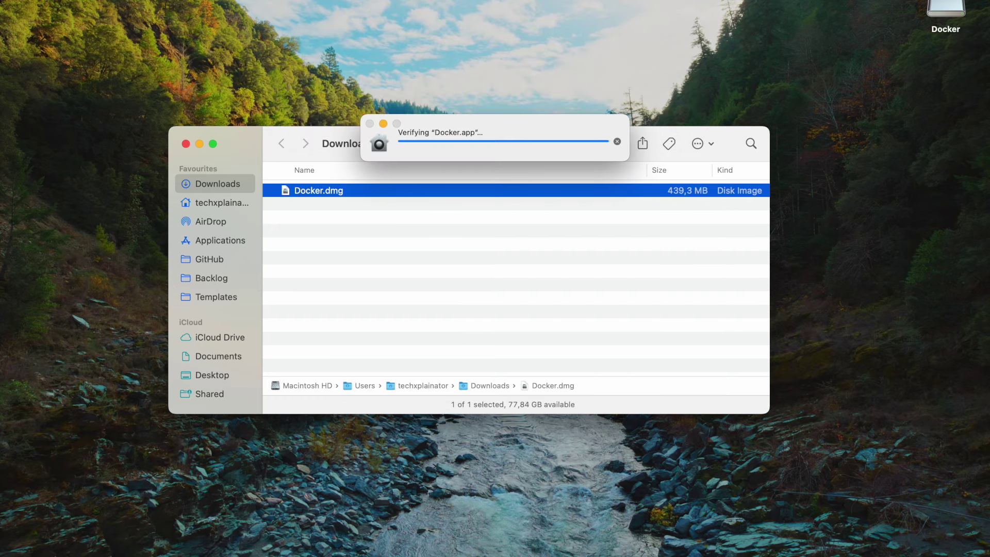
pyautogui.click(542, 238)
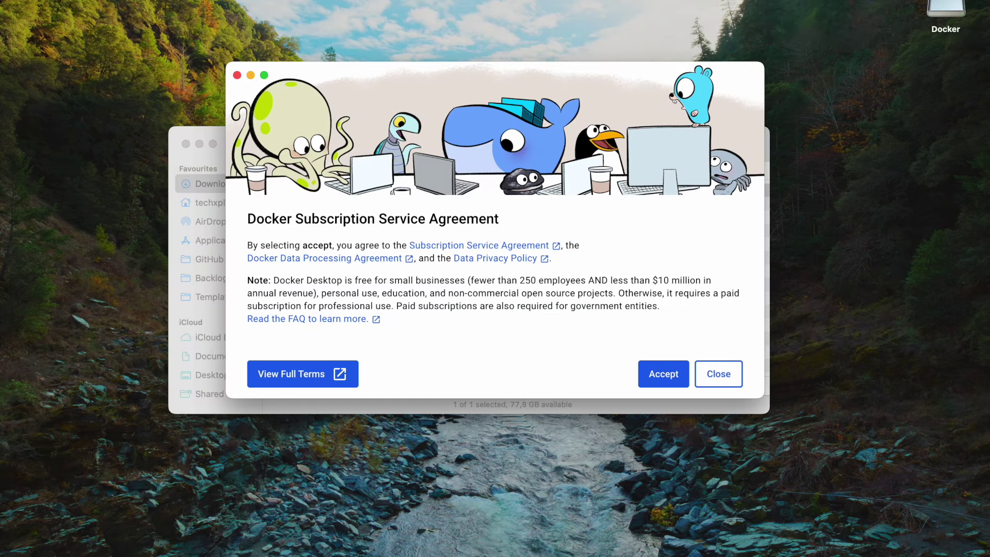
pyautogui.click(663, 374)
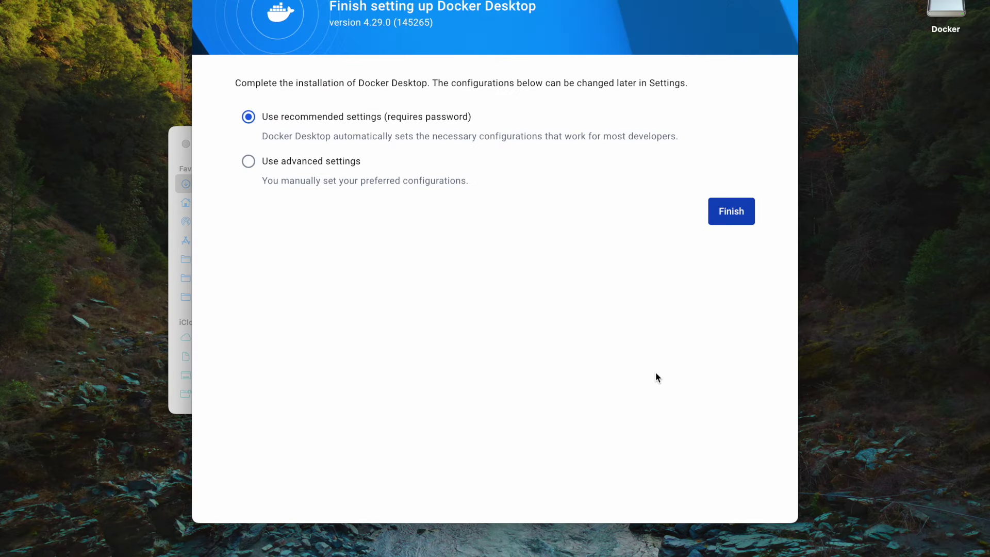
pyautogui.click(725, 216)
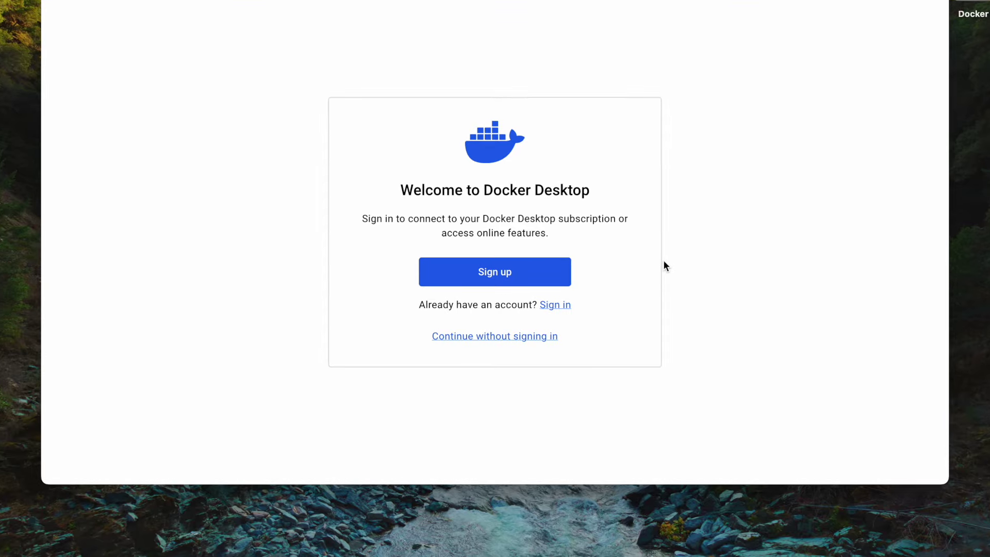
# Step: Continue into Docker Desktop without signing in and skip the welcome survey
pyautogui.click(522, 336)
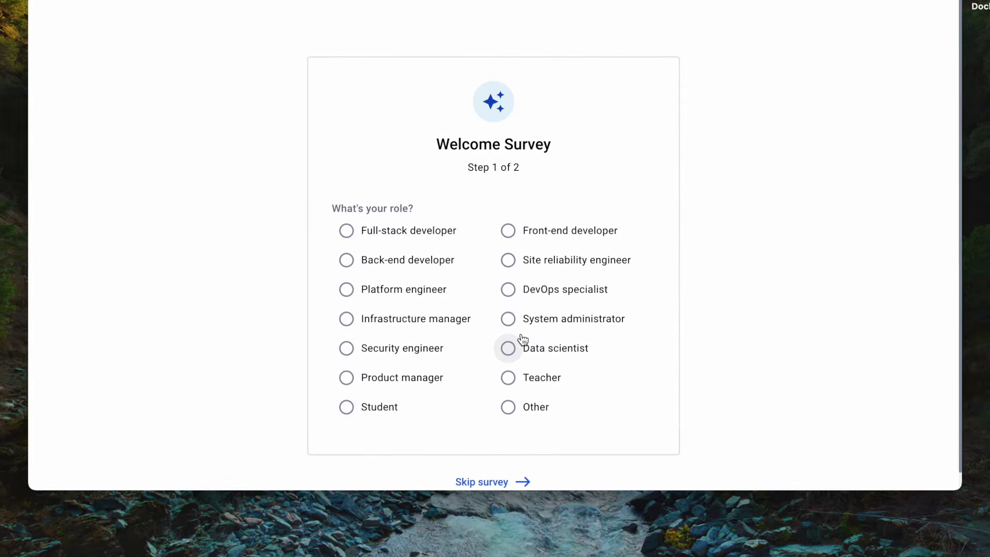
pyautogui.click(481, 487)
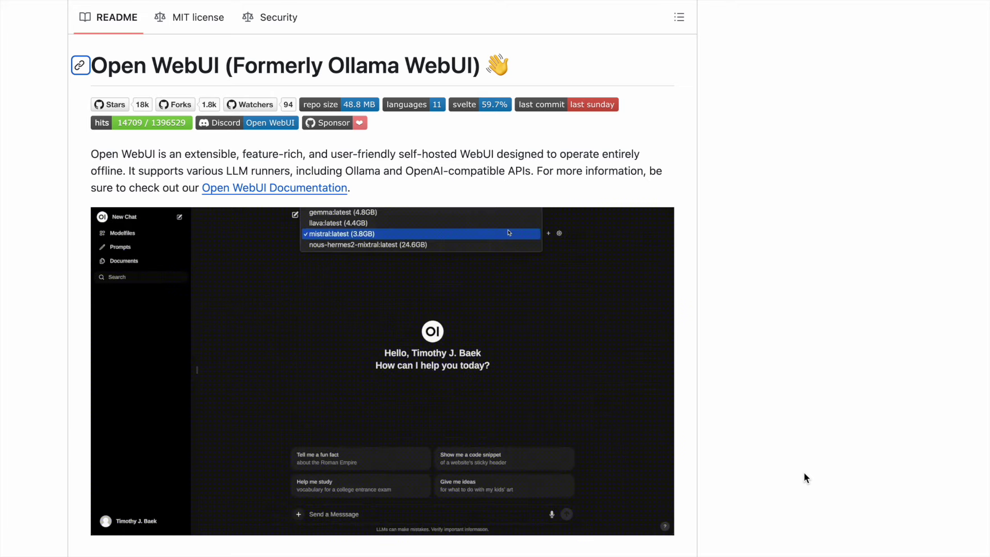
# Step: Copy the Quick Start docker run command for 'If Ollama is on your computer'
pyautogui.scroll(-8, 804, 473)
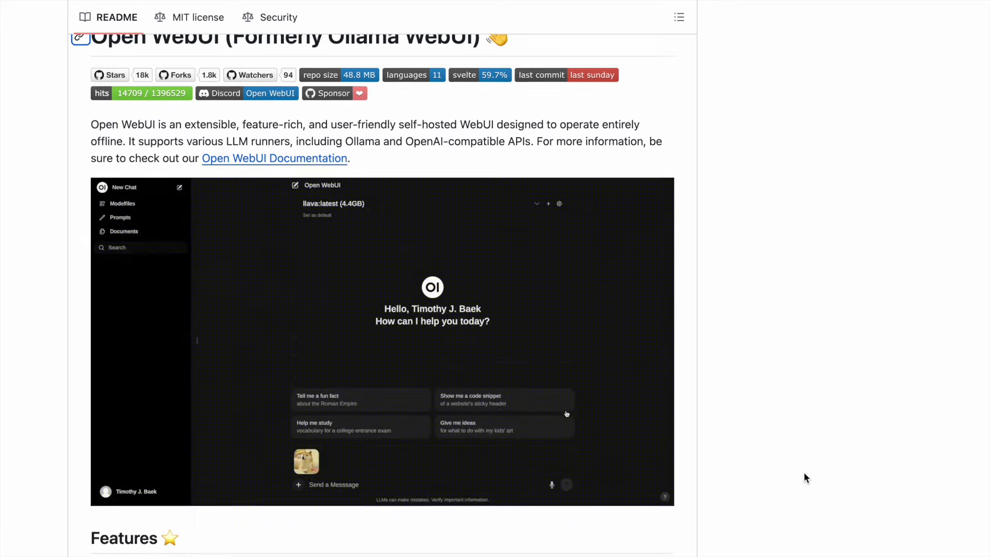
pyautogui.scroll(-20, 805, 473)
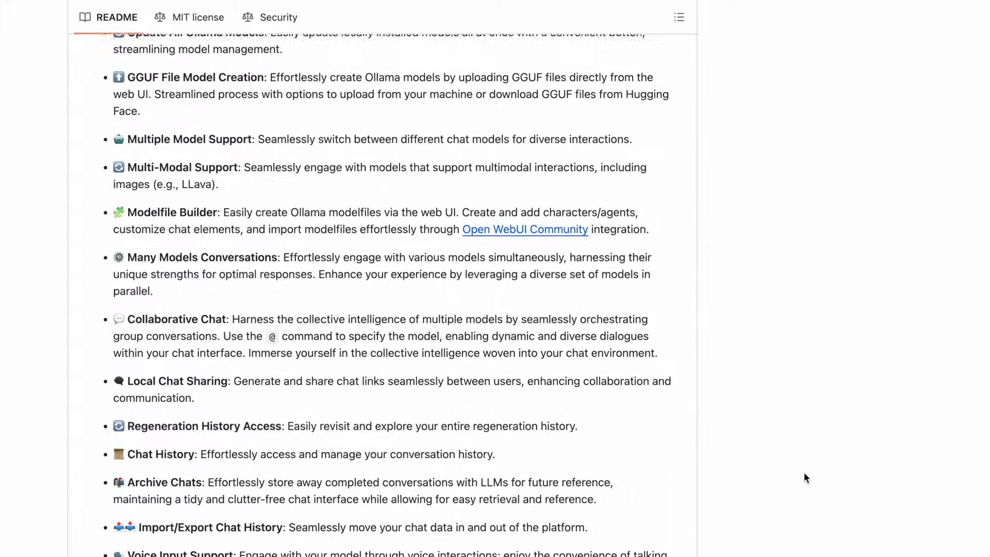
pyautogui.scroll(-15, 804, 473)
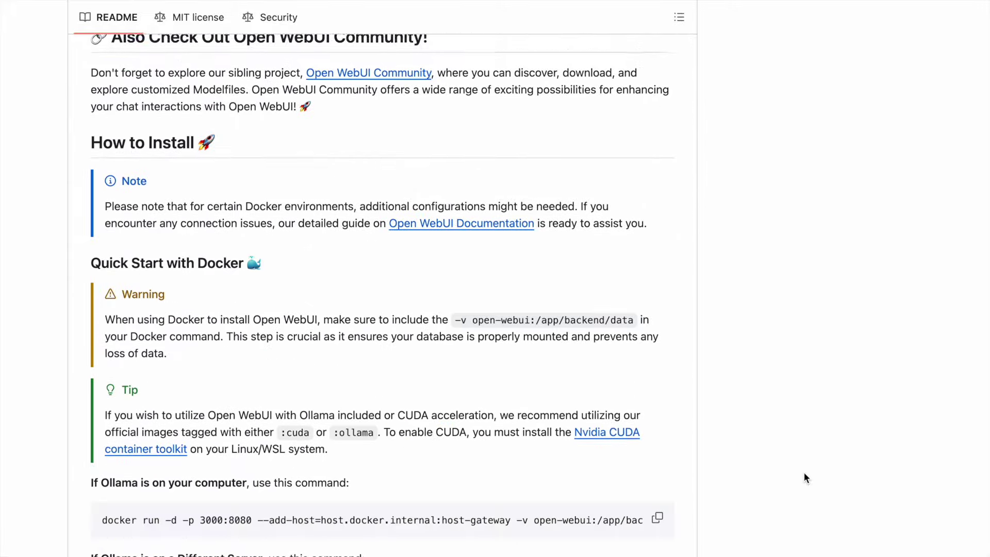
pyautogui.scroll(-1, 805, 477)
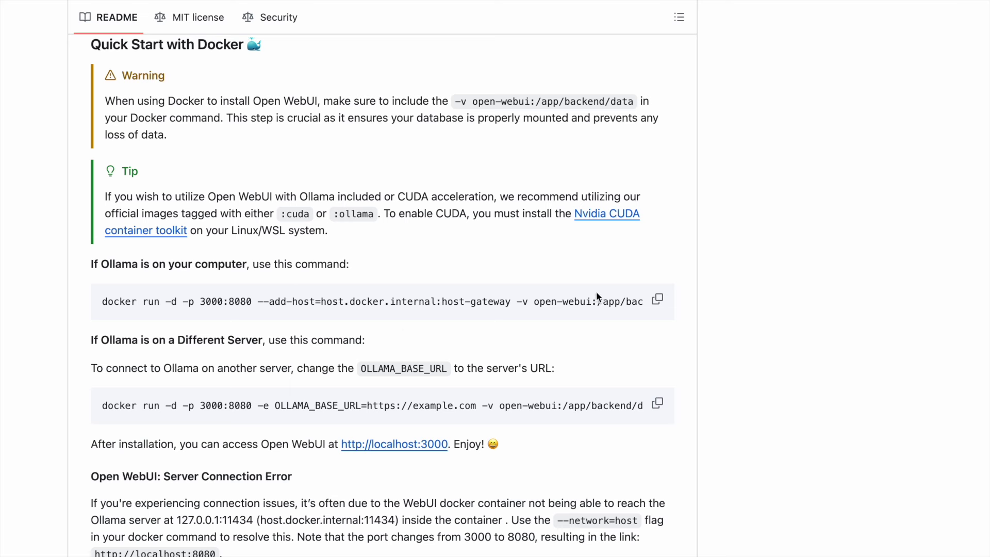
pyautogui.click(658, 302)
# Step: Run the copied docker command in Terminal to start open-webui on port 3000
pyautogui.press('super+space')
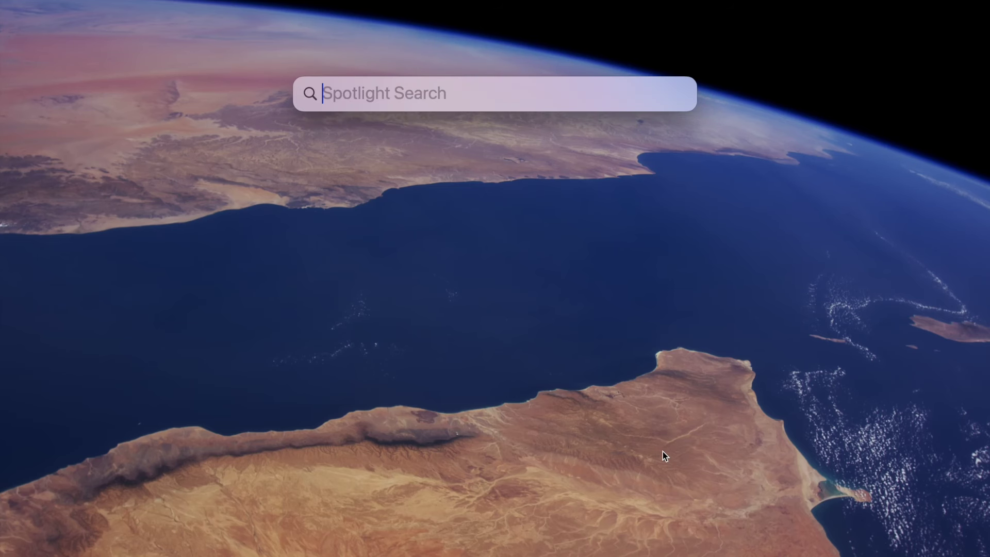
pyautogui.write('ter')
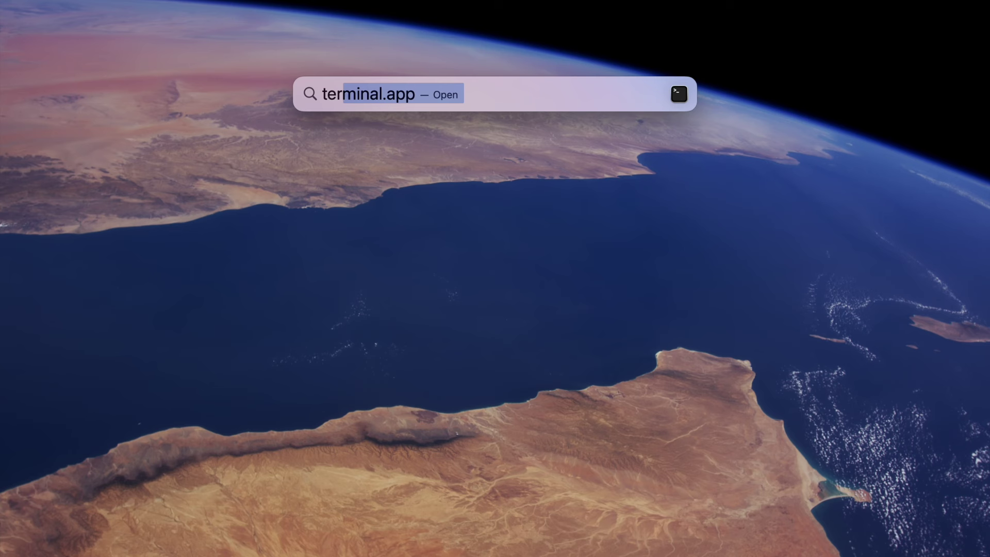
pyautogui.press('Return')
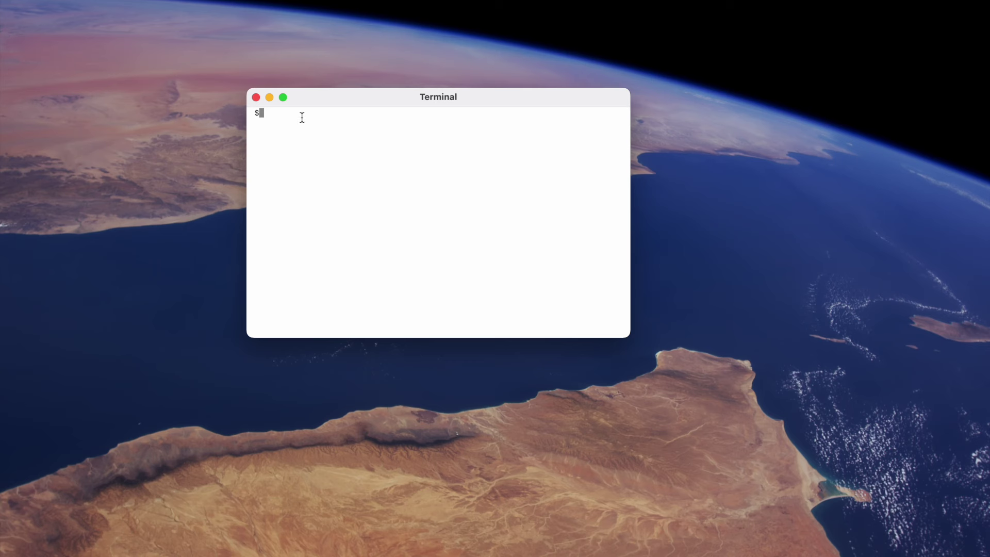
pyautogui.press('super+v')
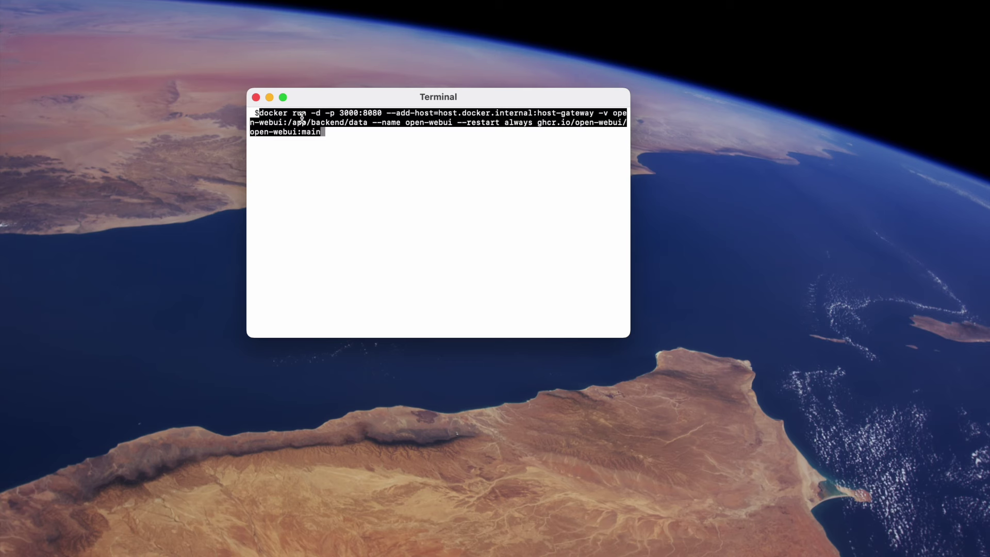
pyautogui.press('Return')
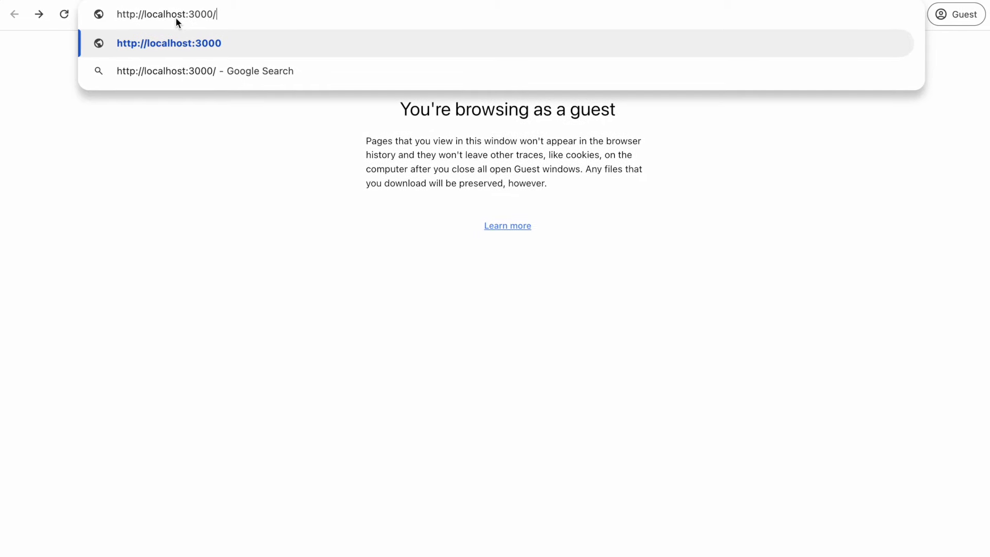
pyautogui.press('Return')
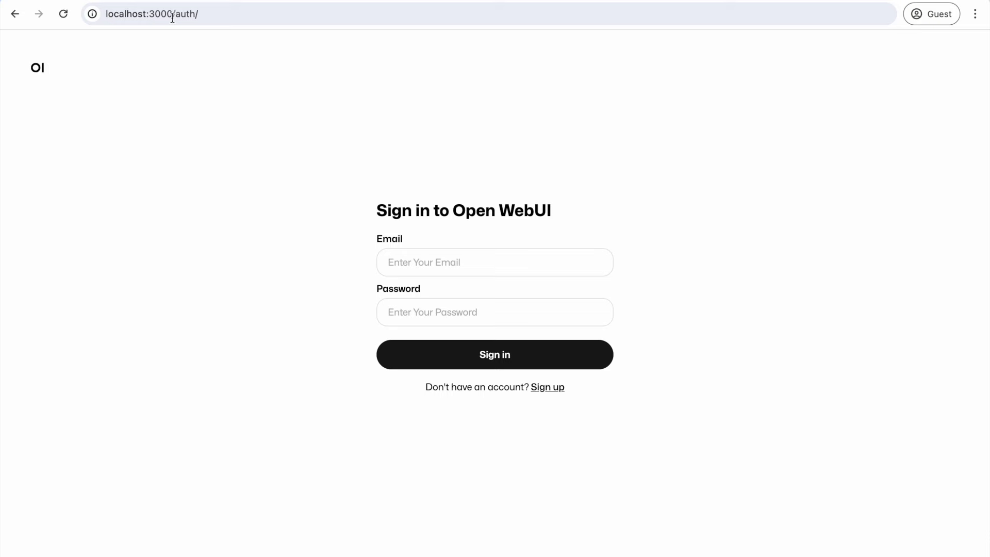
# Step: Sign up with the account holder's name, e-mail address and password, then create the account
pyautogui.click(548, 387)
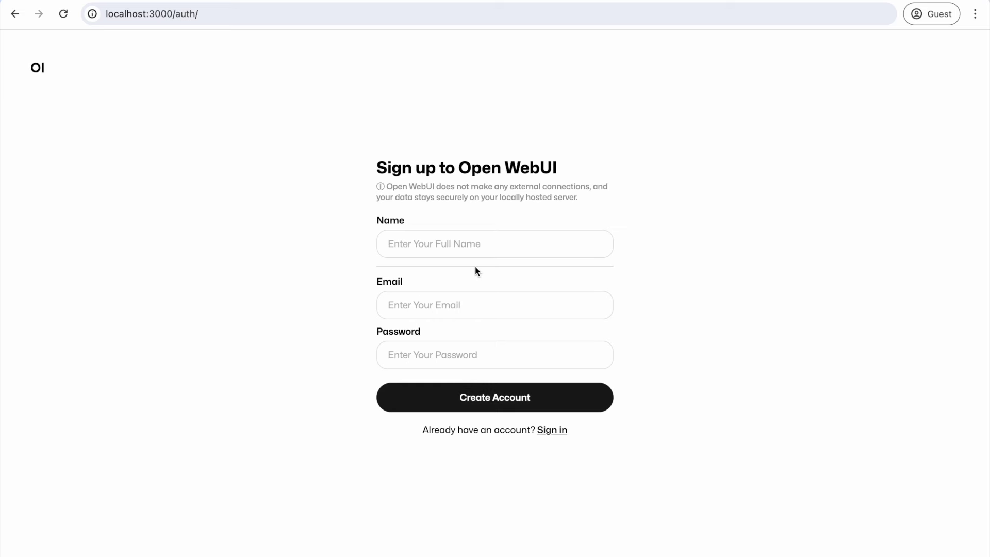
pyautogui.click(452, 253)
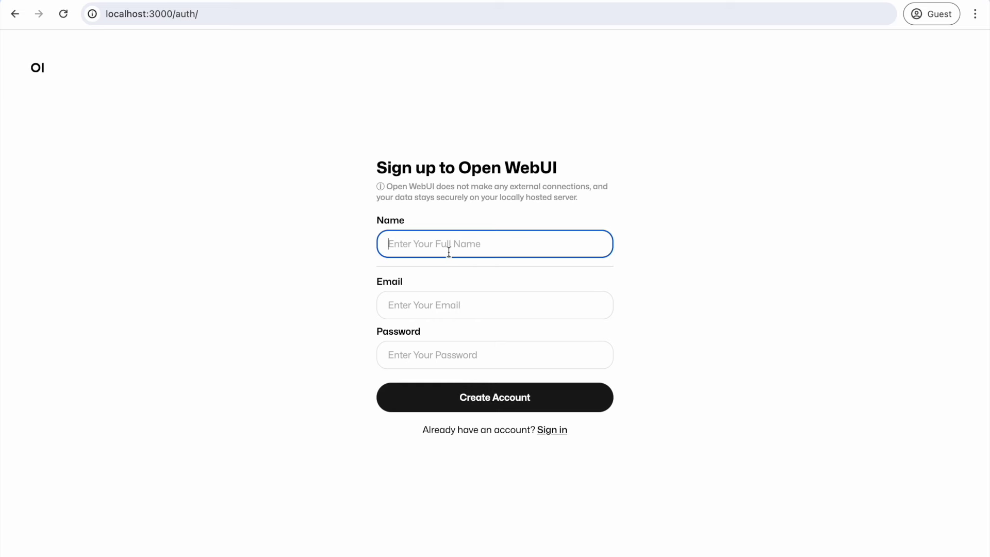
pyautogui.write('TechXplainator')
pyautogui.click(448, 304)
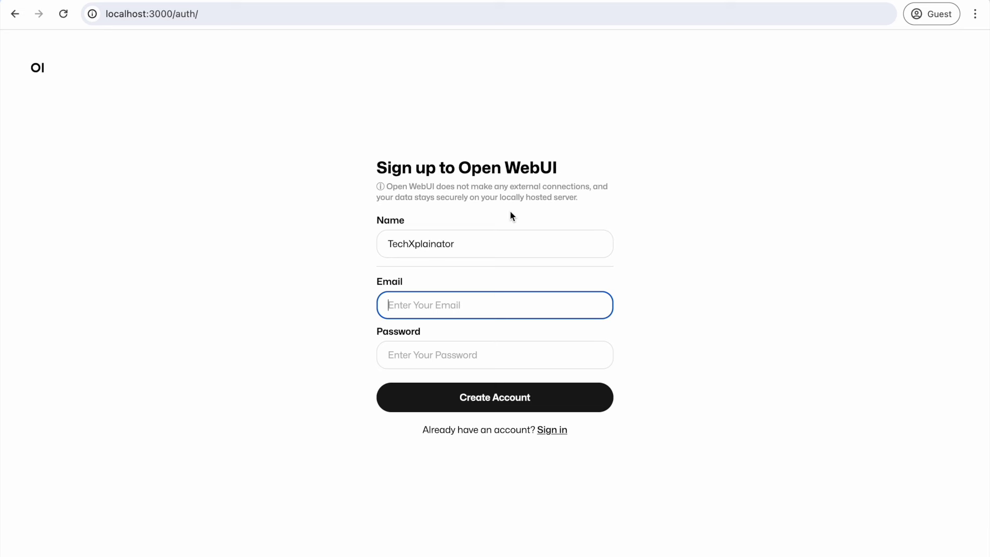
pyautogui.write('take')
pyautogui.write('@')
pyautogui.write('fakemal')
pyautogui.write('l.com')
pyautogui.press('Tab')
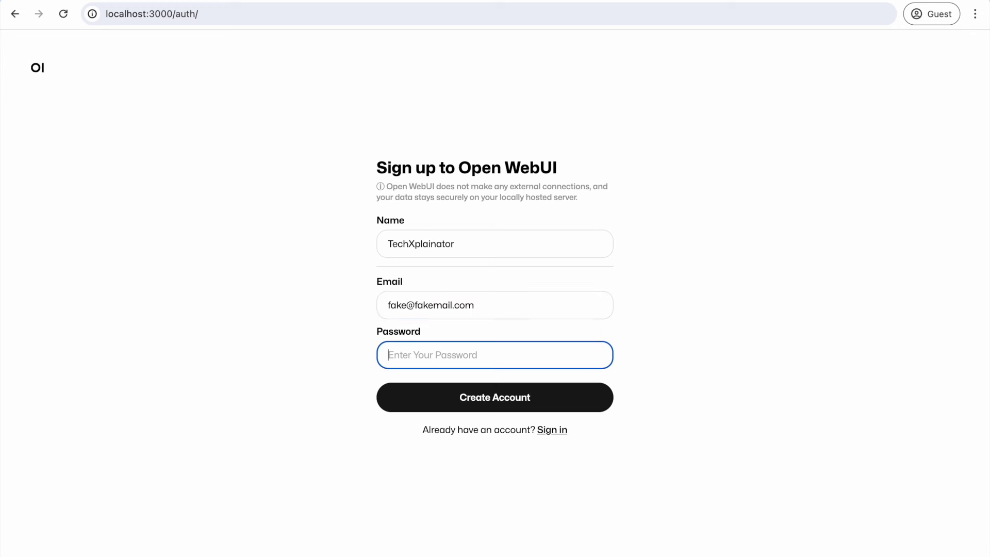
pyautogui.write('12345')
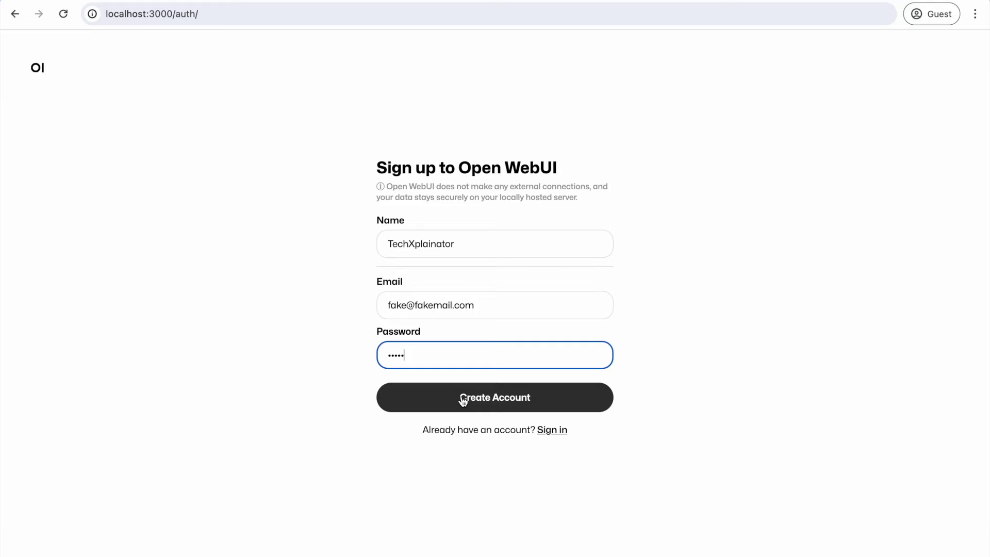
pyautogui.click(462, 399)
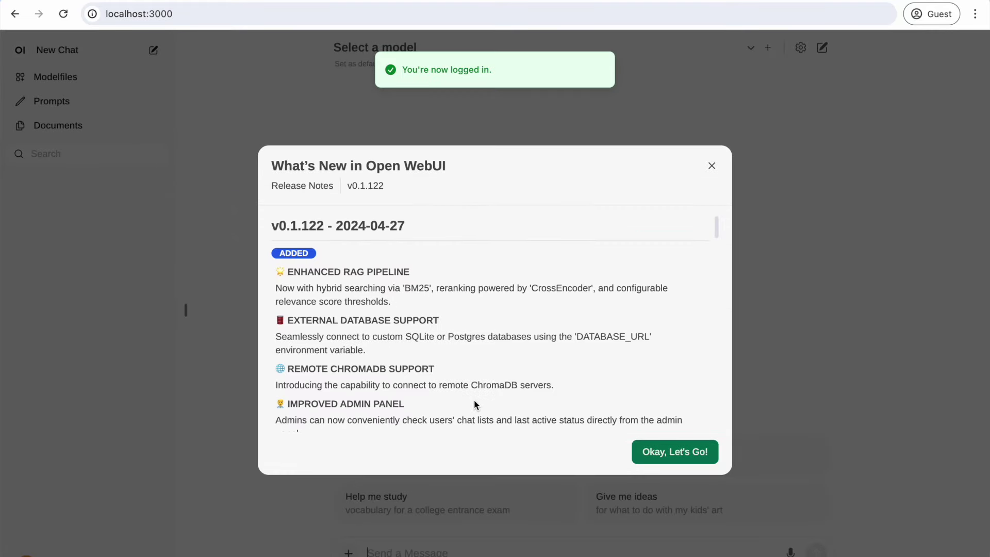
# Step: Dismiss the v0.1.122 release notes and select phi3:latest as the chat model
pyautogui.click(673, 452)
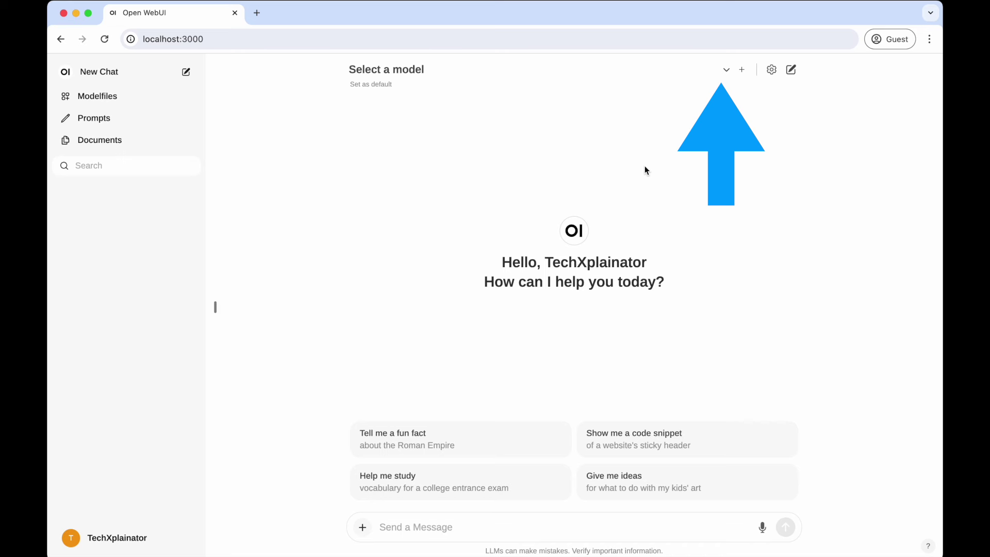
pyautogui.click(726, 71)
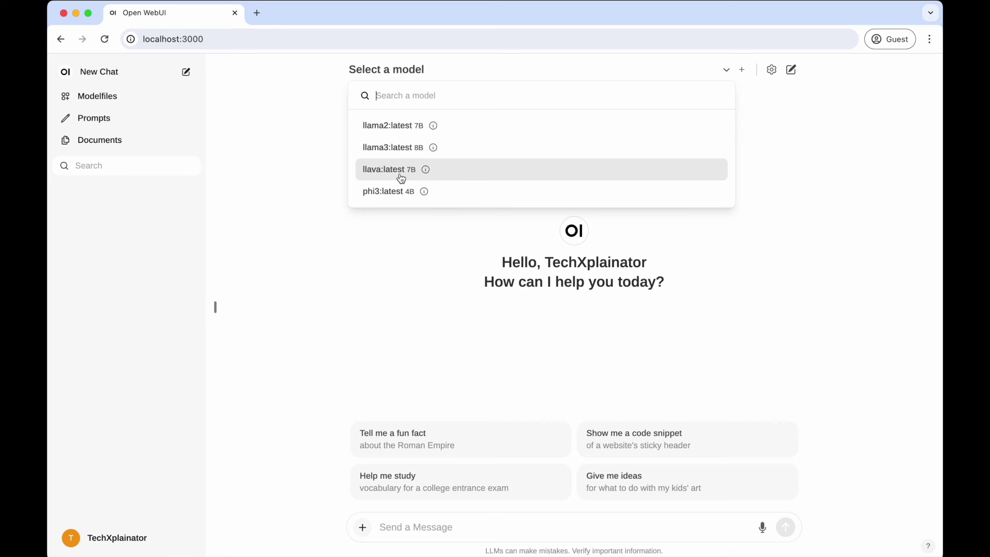
pyautogui.click(392, 195)
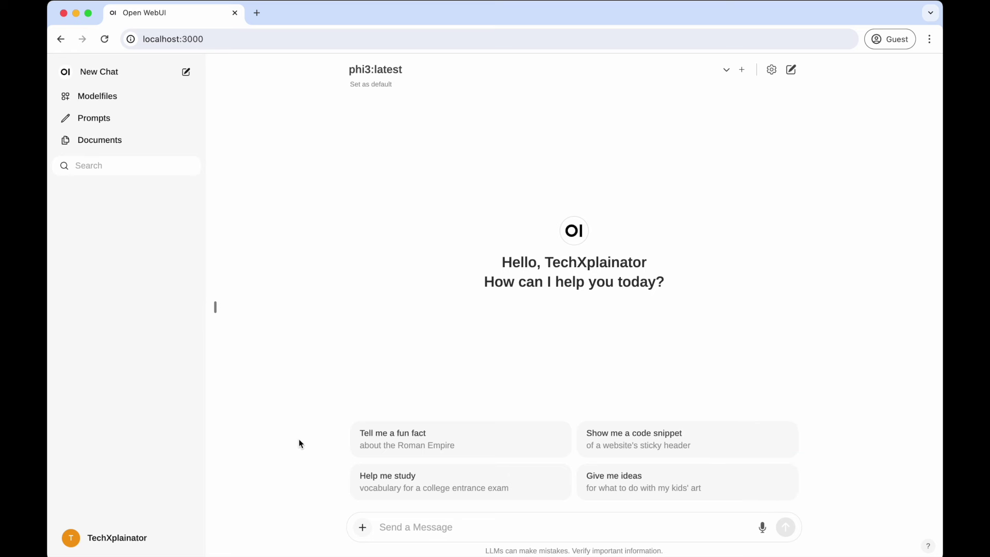
# Step: Ask phi3:latest 'what can you do for me?' and receive its eight-point list of ways to help
pyautogui.write('what can you d')
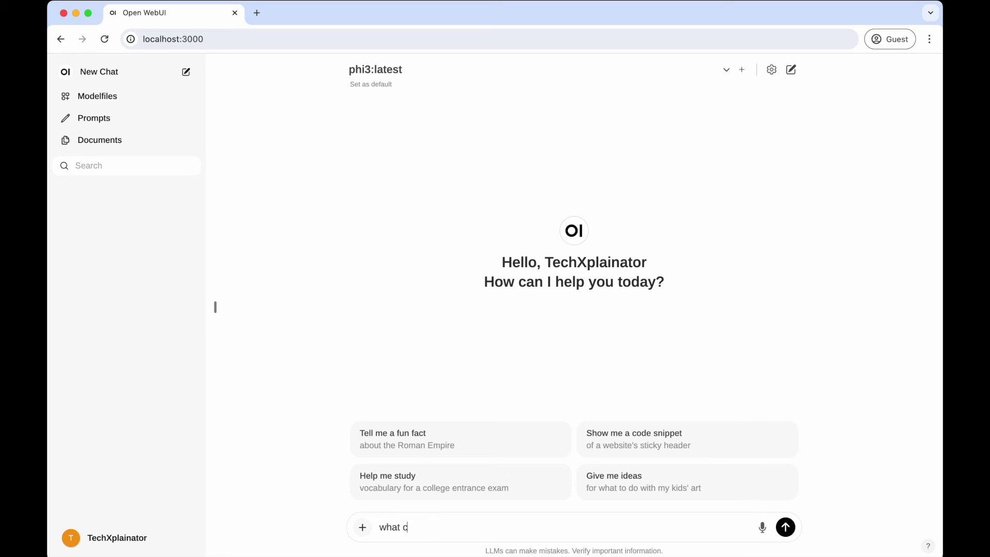
pyautogui.write('o for me?')
pyautogui.press('Return')
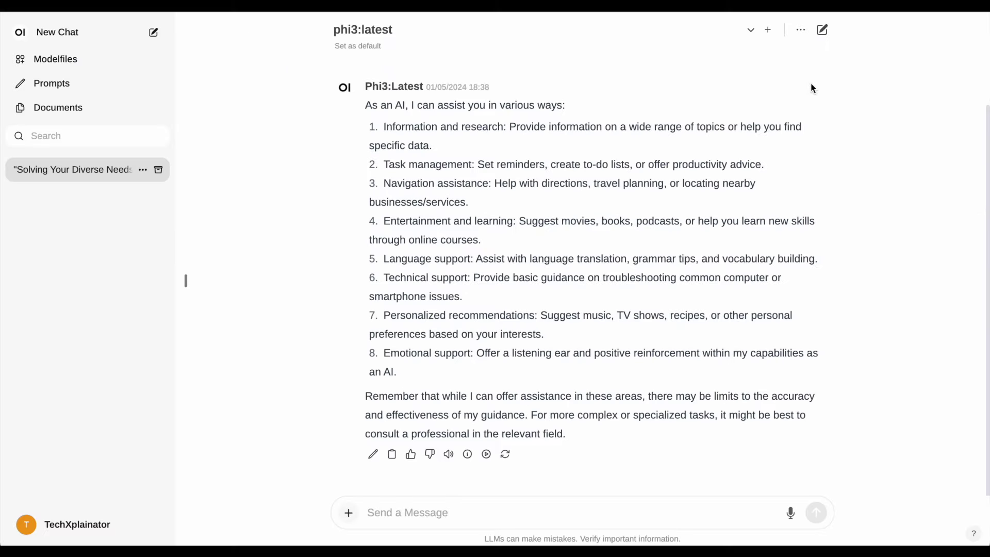
pyautogui.click(802, 33)
# Step: Download the phi3 conversation as a PDF document (.pdf)
pyautogui.moveTo(729, 119)
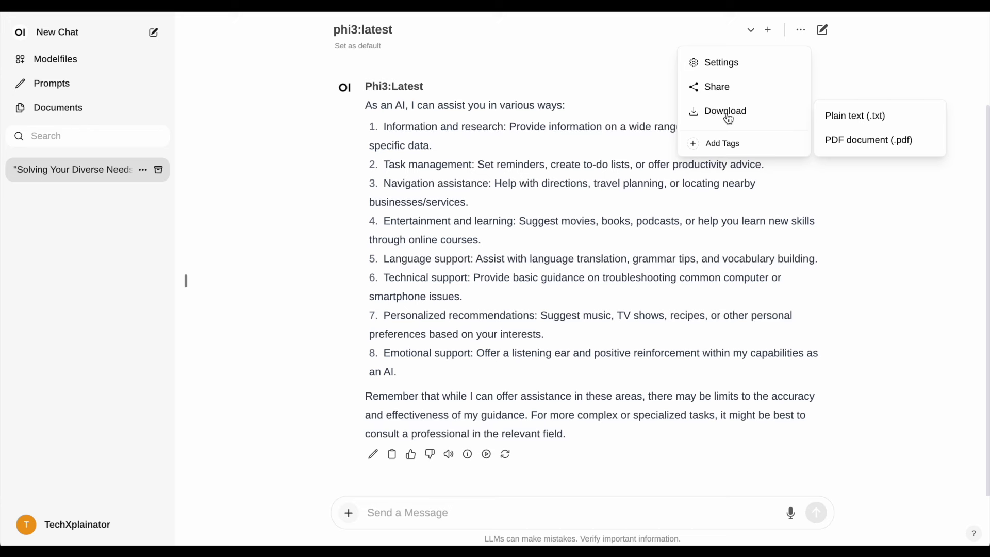
pyautogui.click(878, 146)
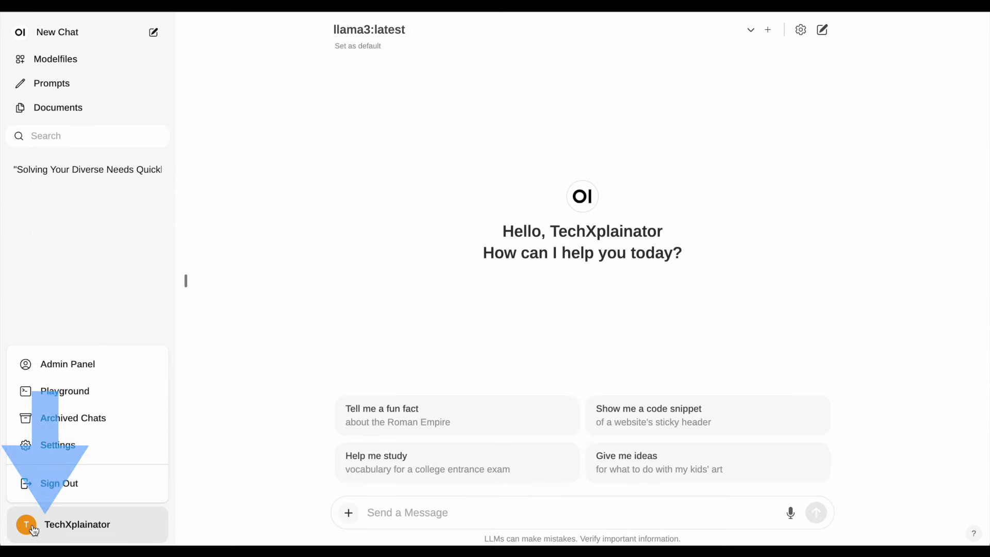
# Step: Check the registered users on the Admin Panel, then show the model list (llama2, llama3, llava, phi3)
pyautogui.click(67, 366)
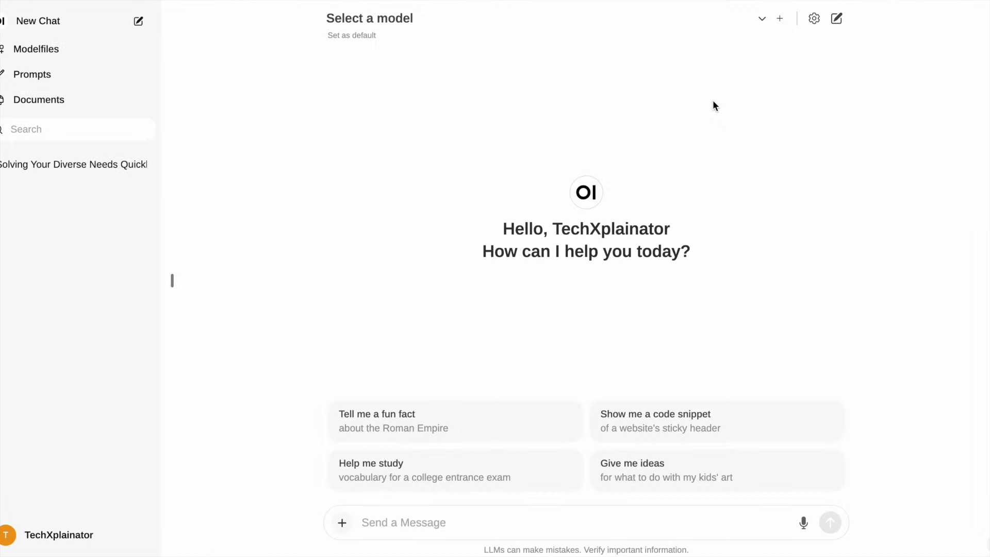
pyautogui.click(761, 22)
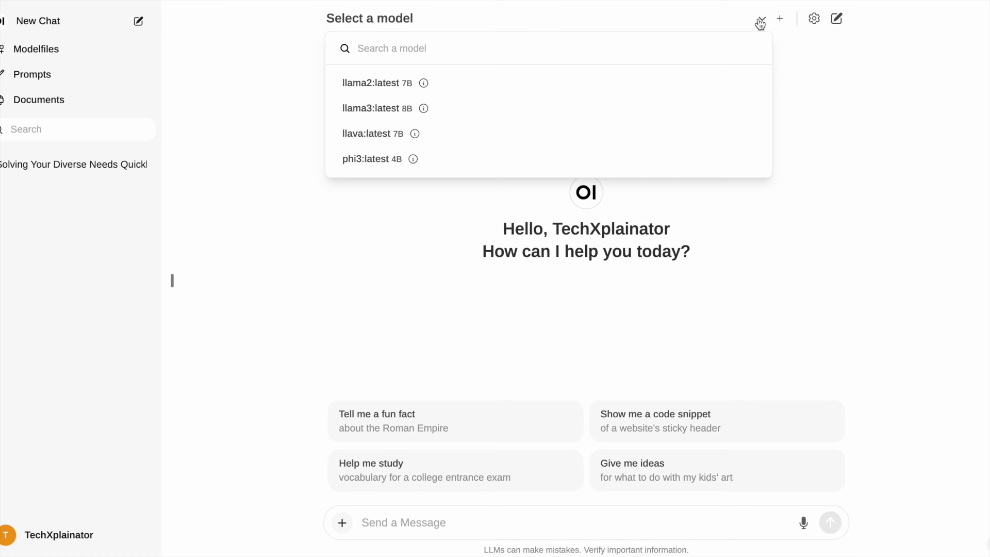
# Step: Search for 'mistral' and pull the mistral model from Ollama.com
pyautogui.write('mistra')
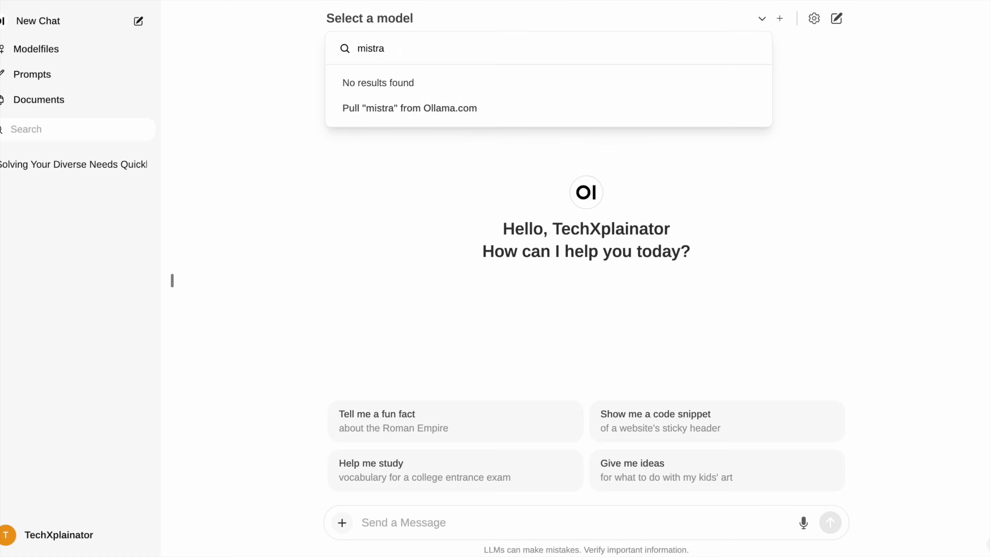
pyautogui.write('l')
pyautogui.click(504, 117)
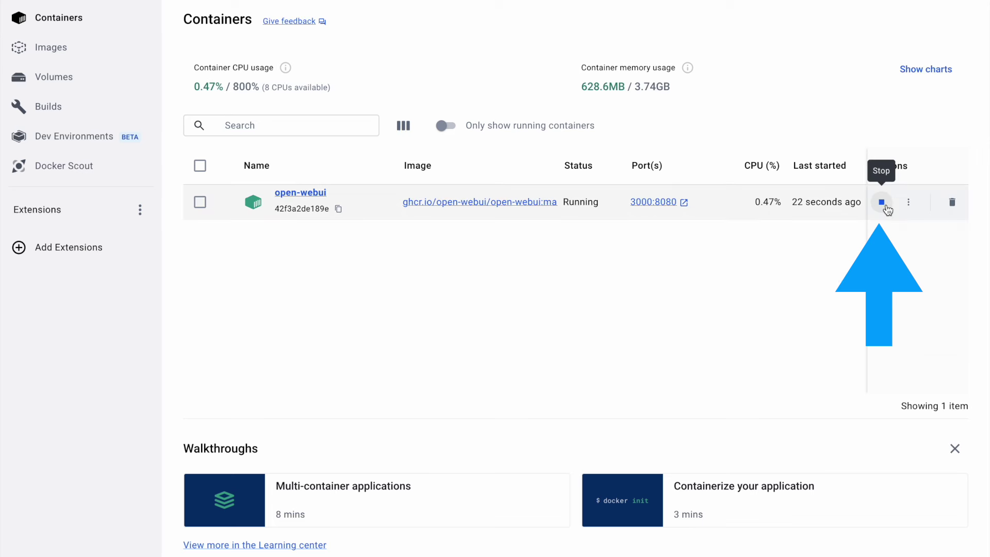
# Step: Stop the open-webui container running on port 3000:8080 in Docker Desktop
pyautogui.click(884, 204)
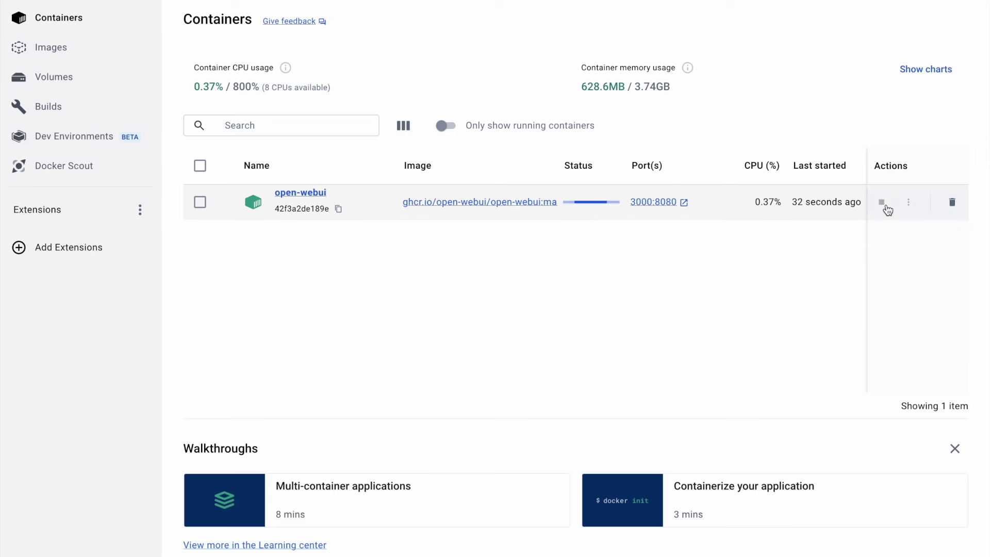